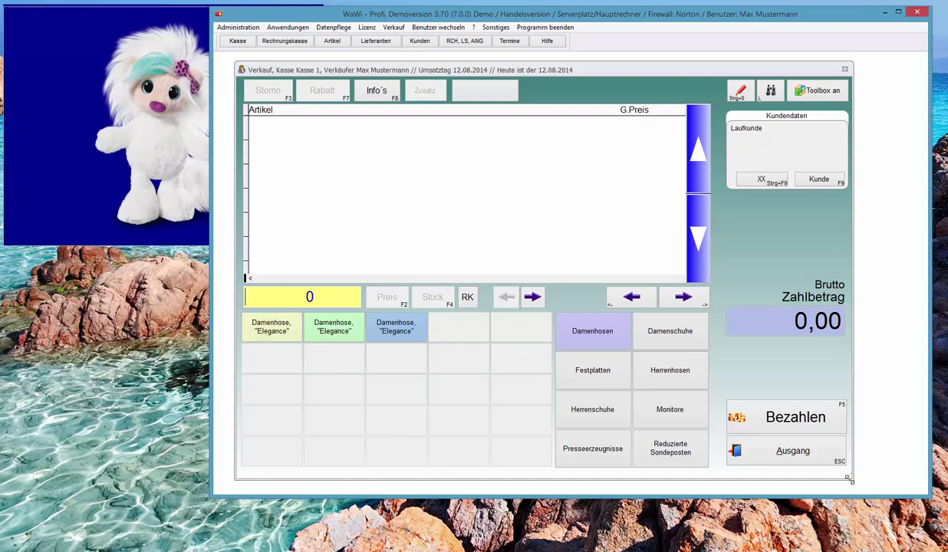
- Shrink the sales screen, the main window and the customer display, arranging the last two side by side without overlap
drag(850, 480, 802, 436)
drag(930, 500, 830, 469)
drag(521, 20, 632, 25)
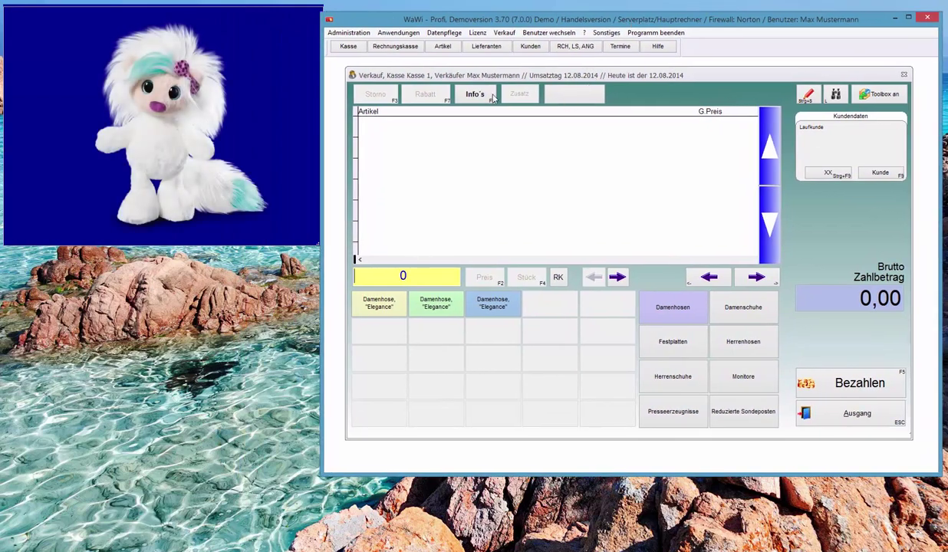
click(277, 126)
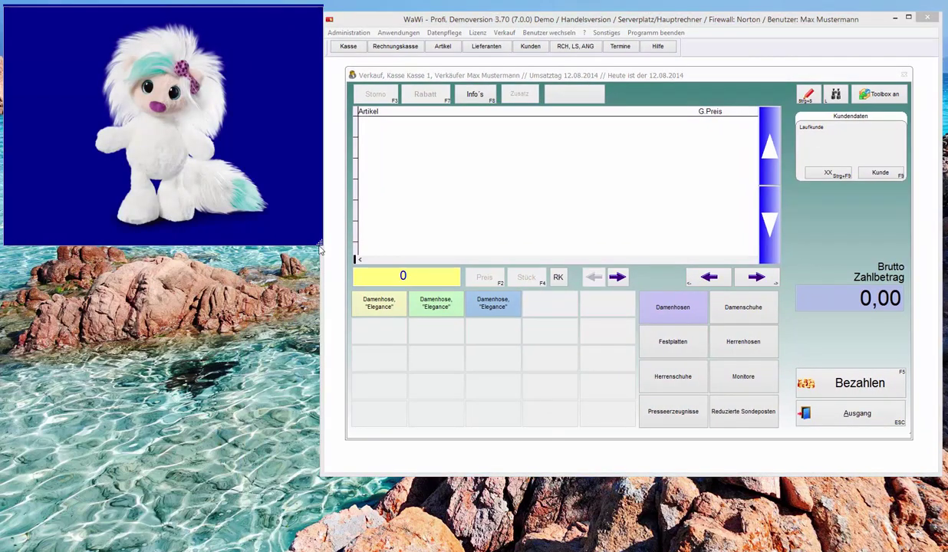
drag(310, 241, 272, 227)
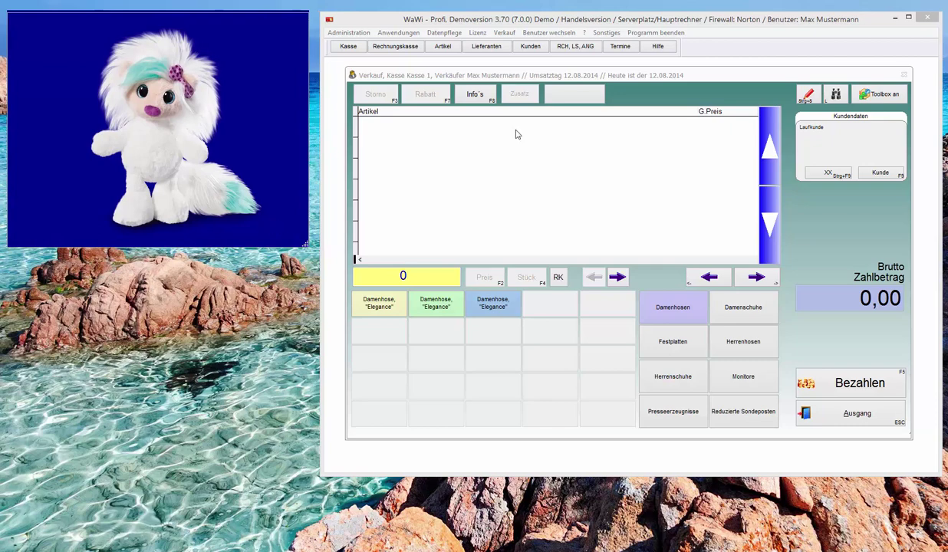
- Add one Damenhose "Elegance" (article 150) to the sale despite insufficient stock, and enlarge the customer display
click(430, 307)
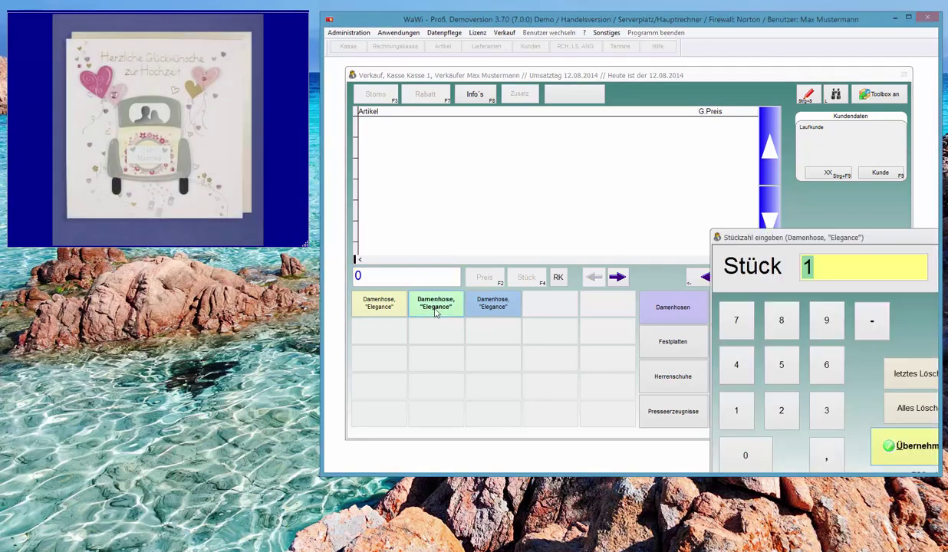
drag(755, 232, 603, 173)
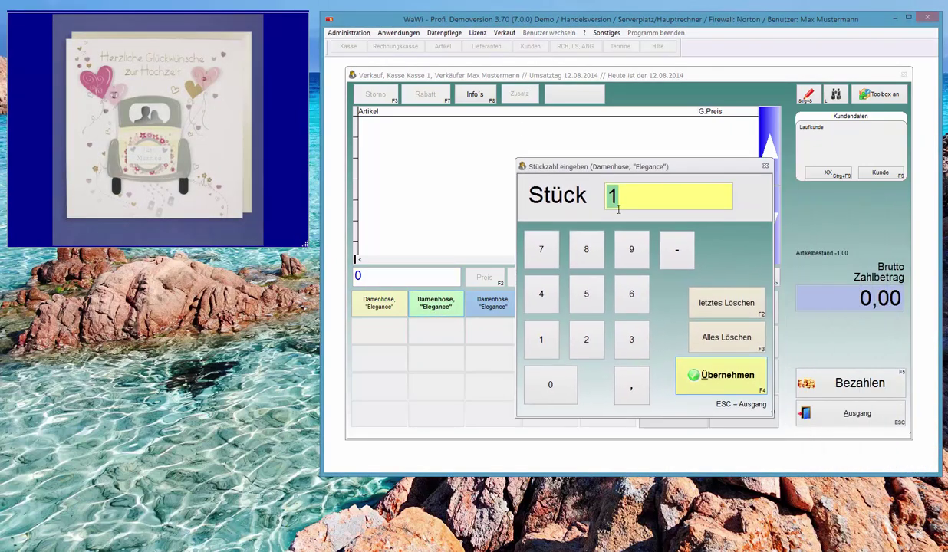
click(719, 387)
click(717, 387)
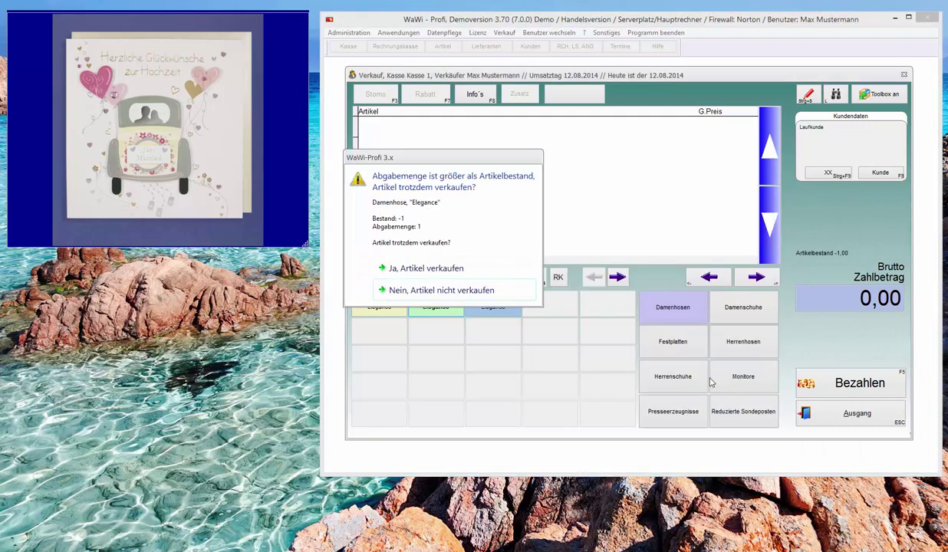
click(435, 269)
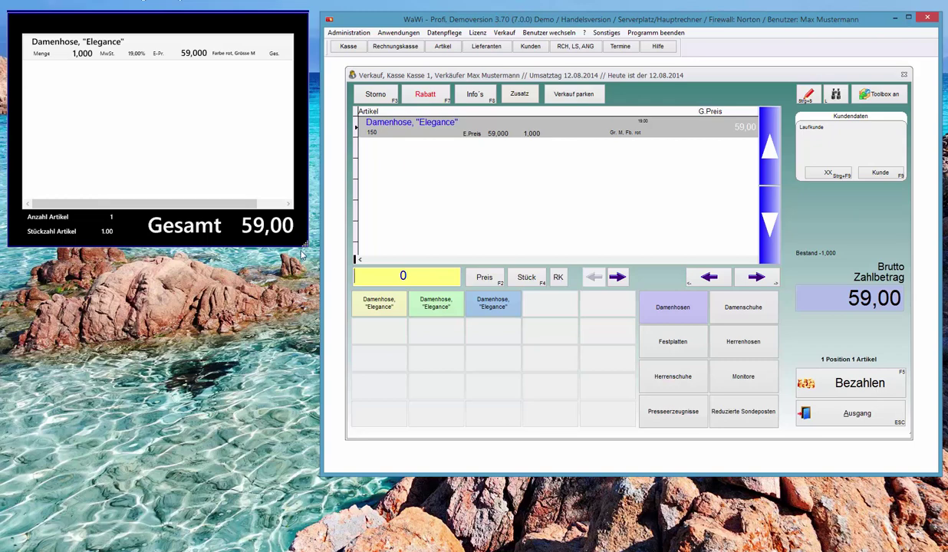
drag(307, 246, 332, 279)
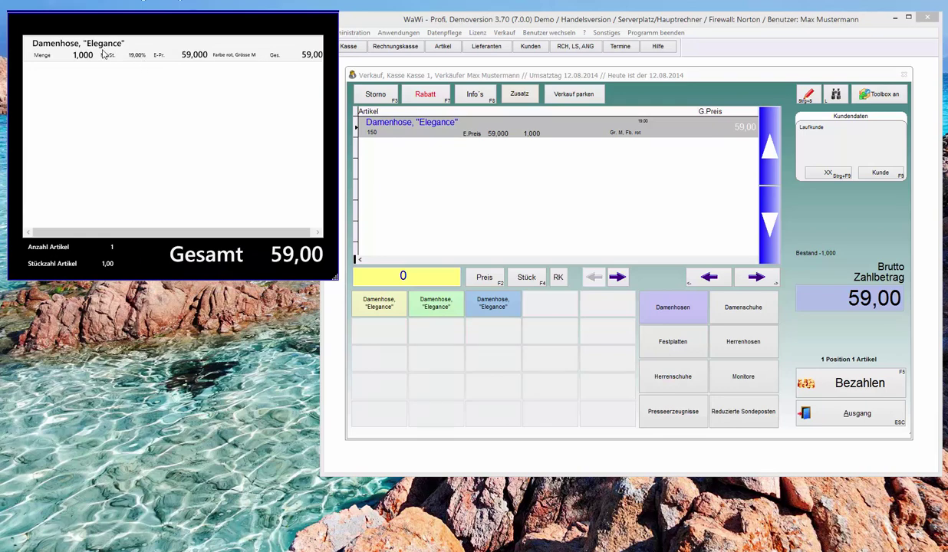
- Add one Festplatte Supperschnell 300GB (article 1001) from the article search to the sale and bring the customer display forward
click(809, 96)
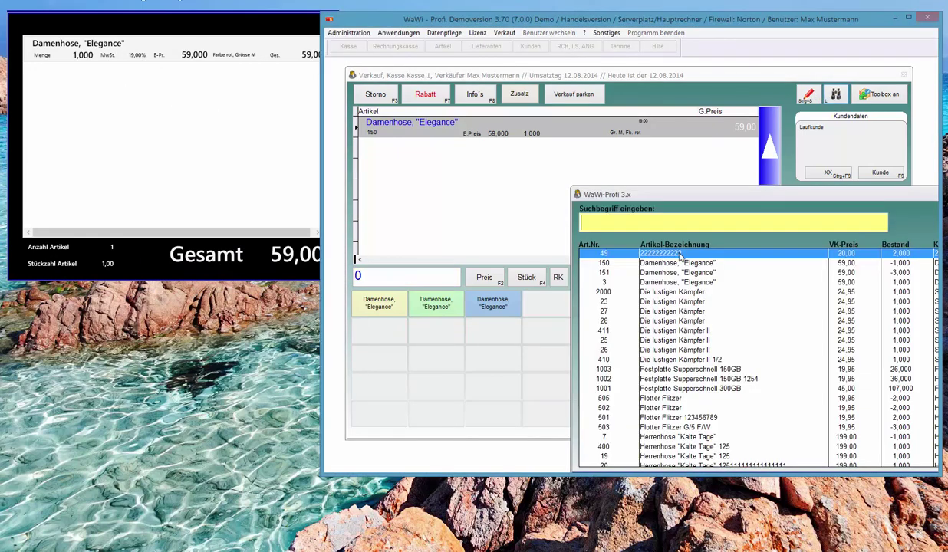
double_click(661, 194)
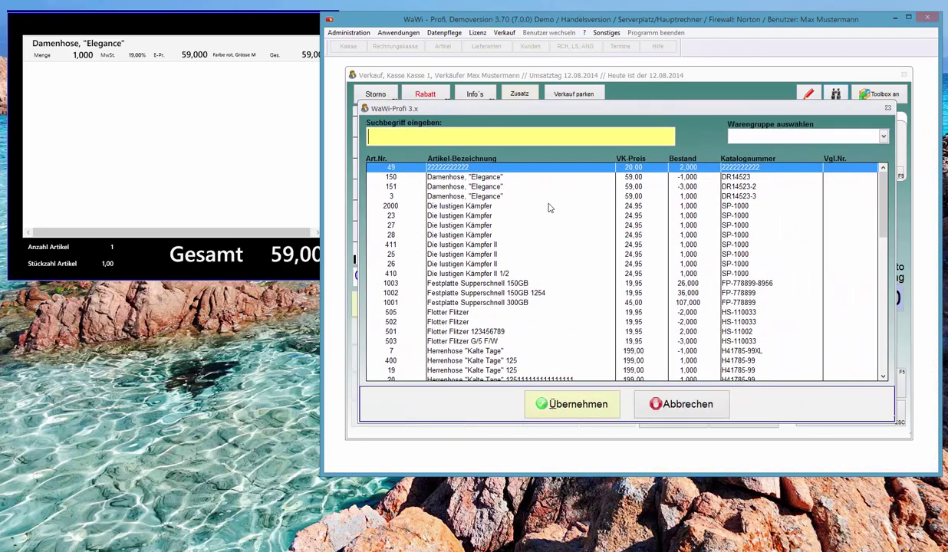
click(688, 304)
click(581, 405)
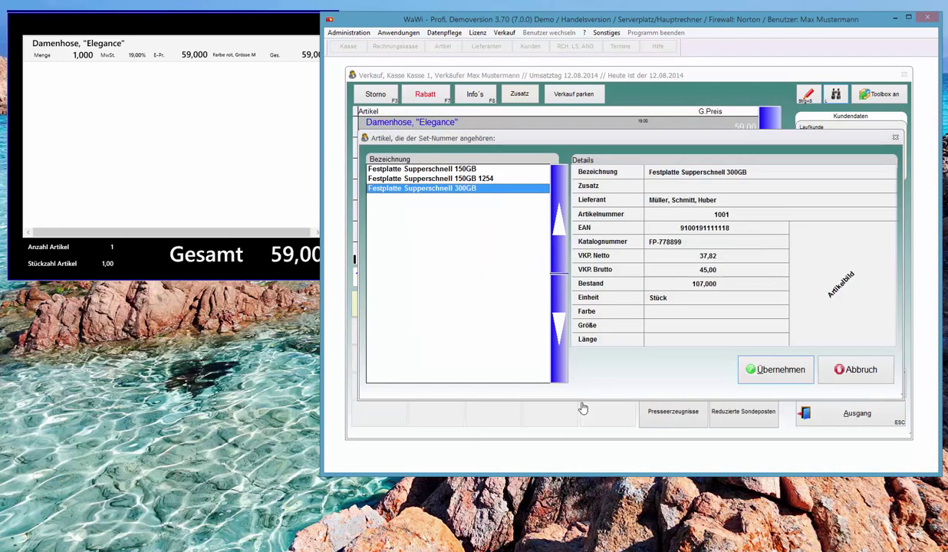
click(771, 371)
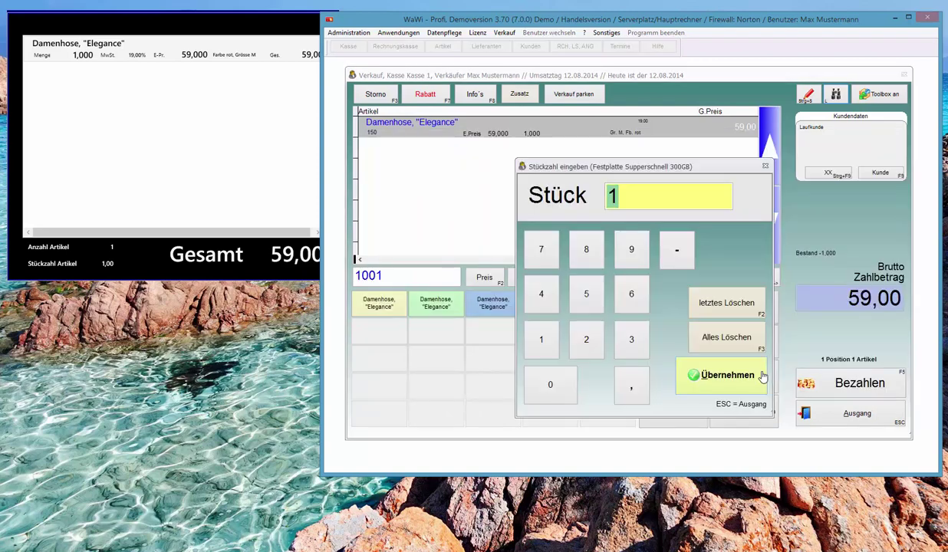
click(710, 375)
click(706, 375)
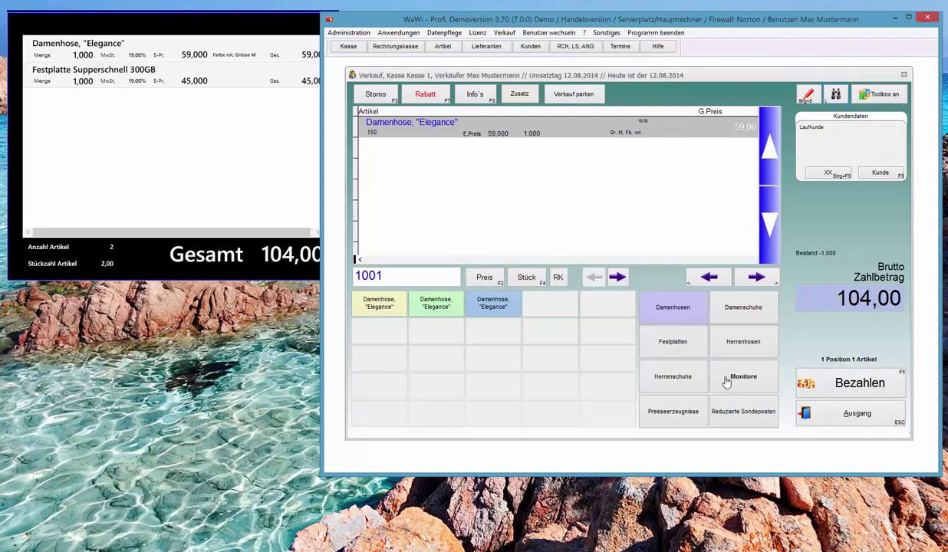
click(212, 120)
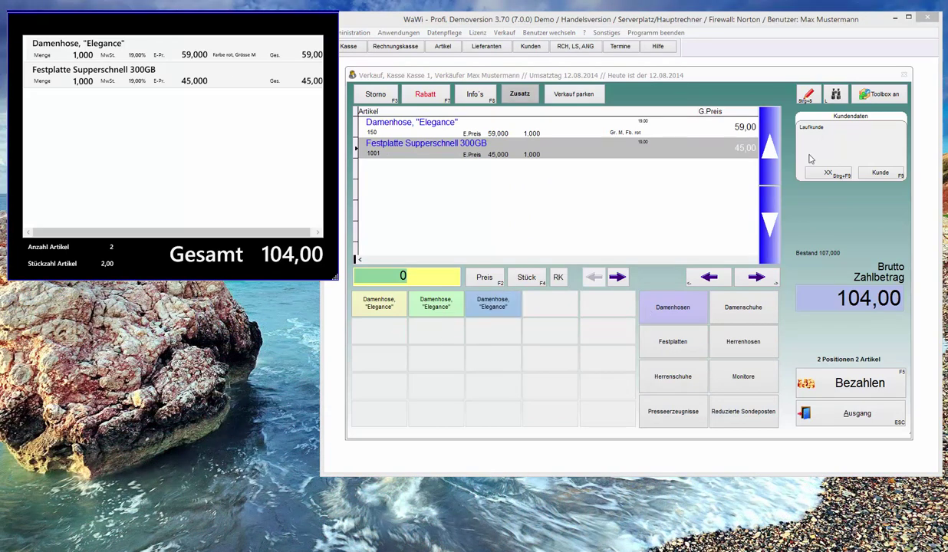
- Add one TFT 24 Zoll Widescreen 27PX (article 11) from the article search to the sale and bring the customer display forward
click(809, 95)
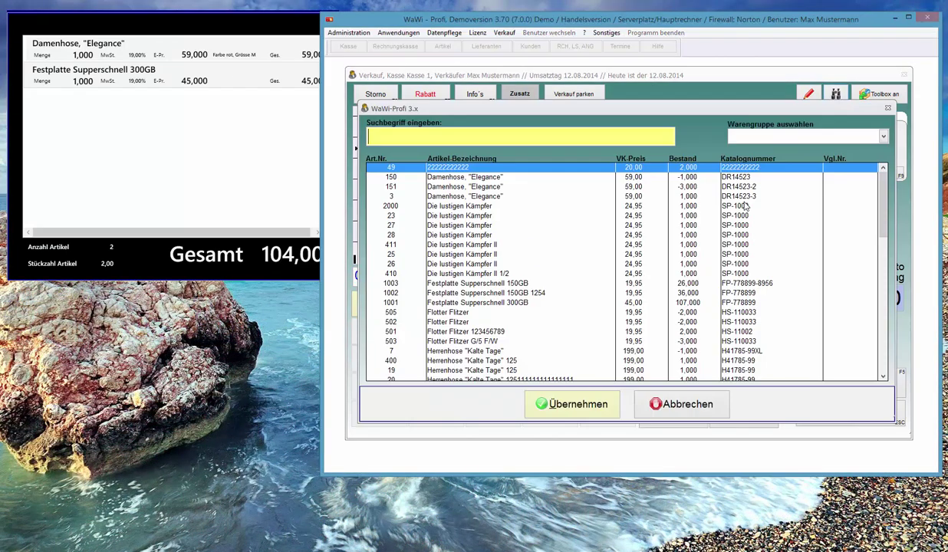
click(665, 208)
scroll(648, 292, down, 1)
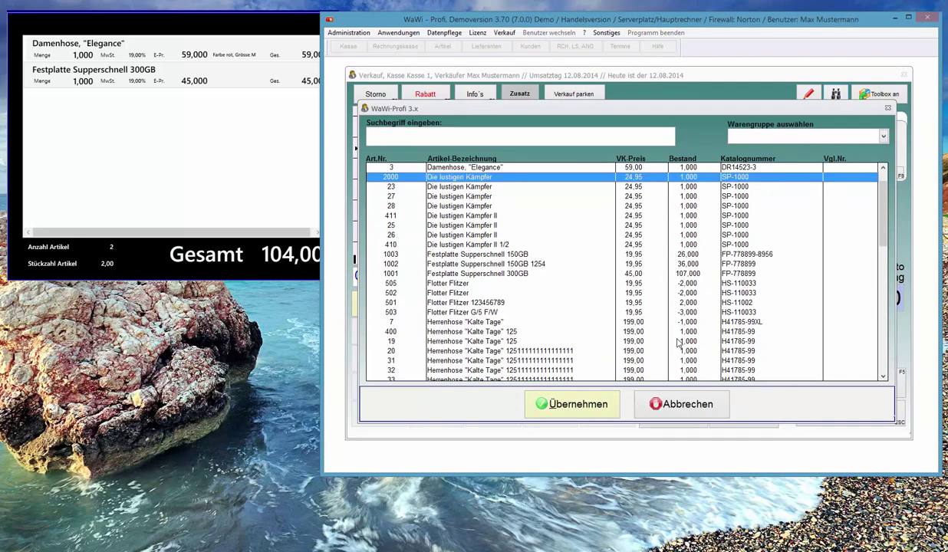
click(659, 255)
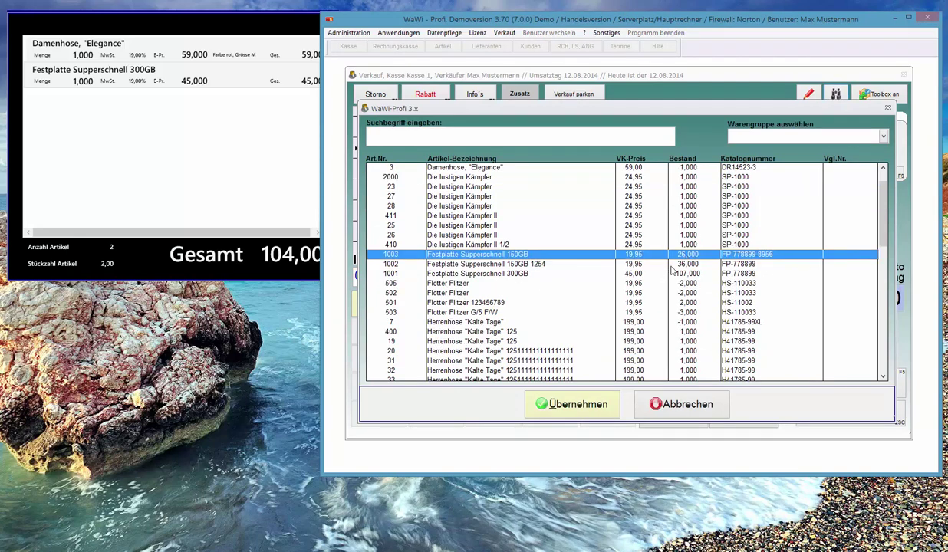
scroll(675, 267, down, 5)
scroll(675, 266, down, 5)
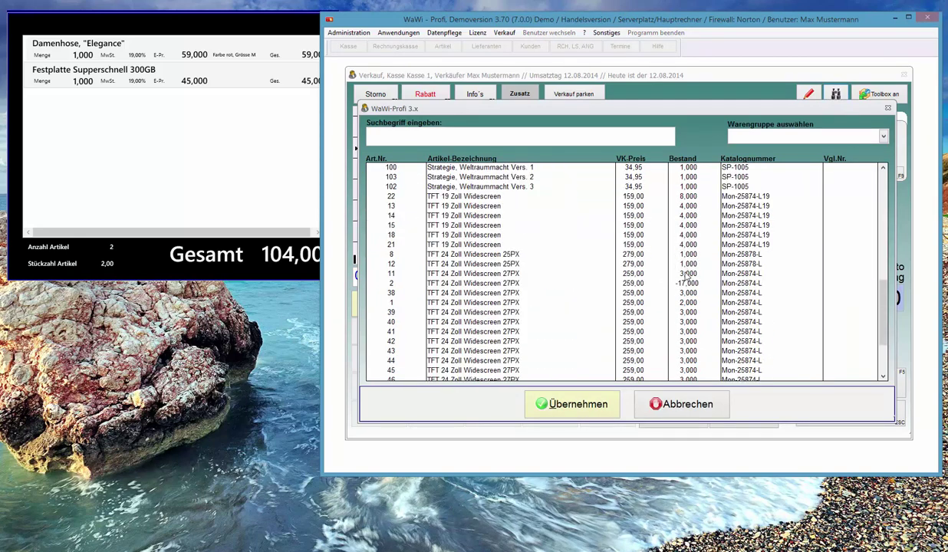
click(688, 274)
click(599, 402)
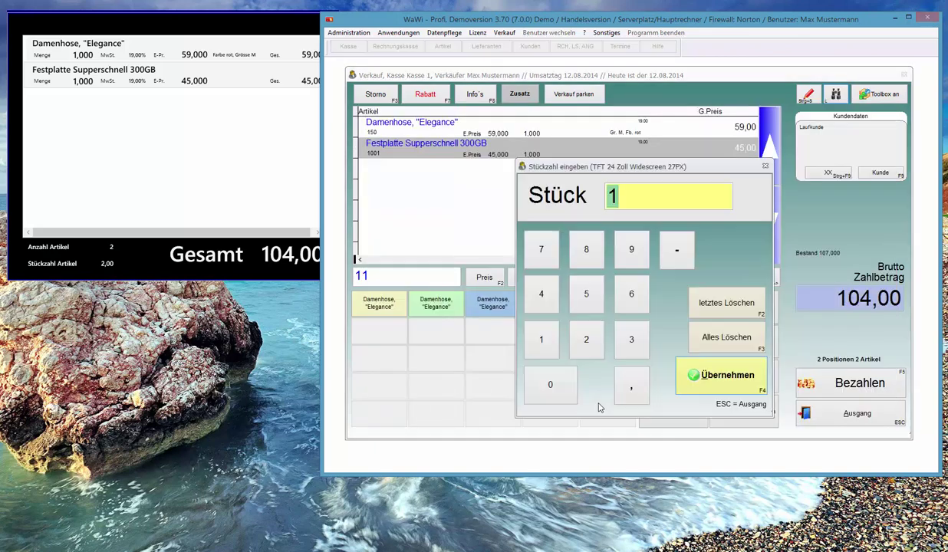
click(710, 387)
click(708, 386)
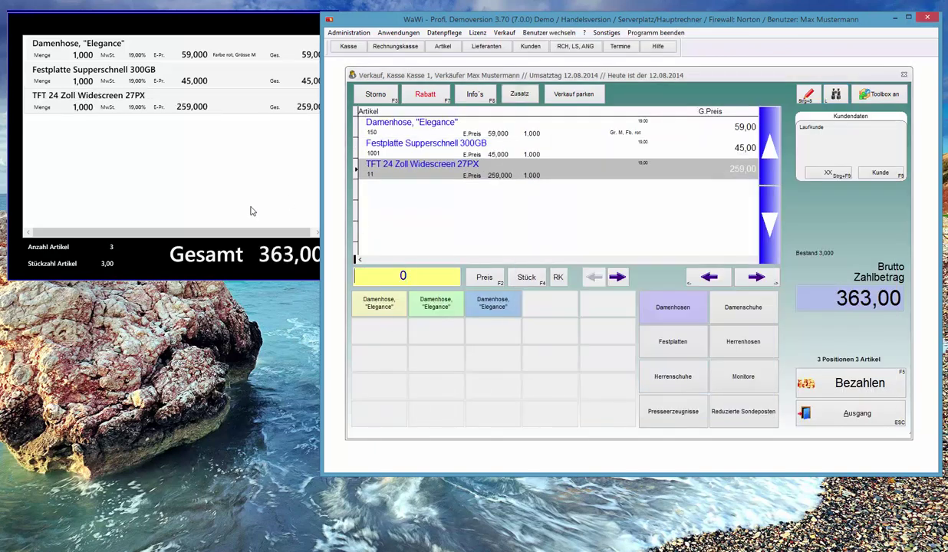
click(290, 33)
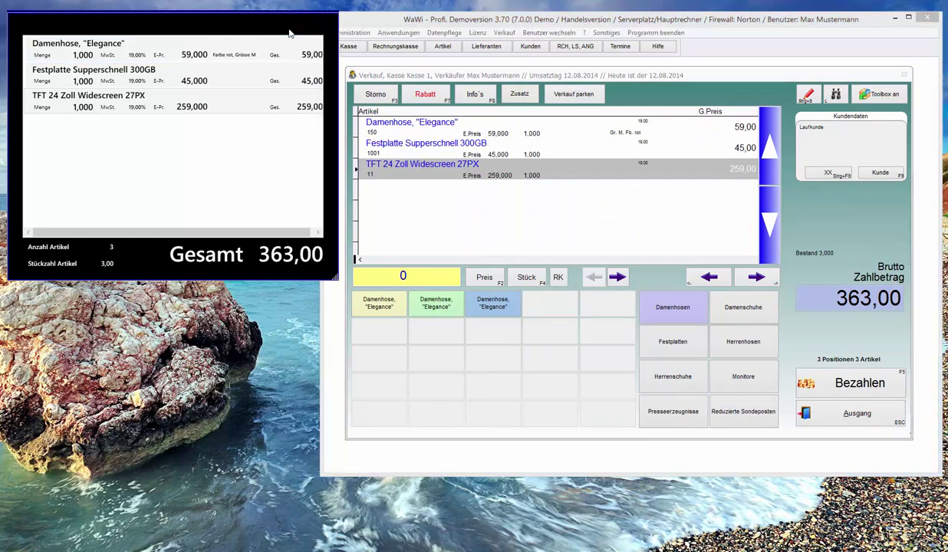
- Raise the quantity of the TFT 24 Zoll Widescreen 27PX item in the sale to 2
click(449, 167)
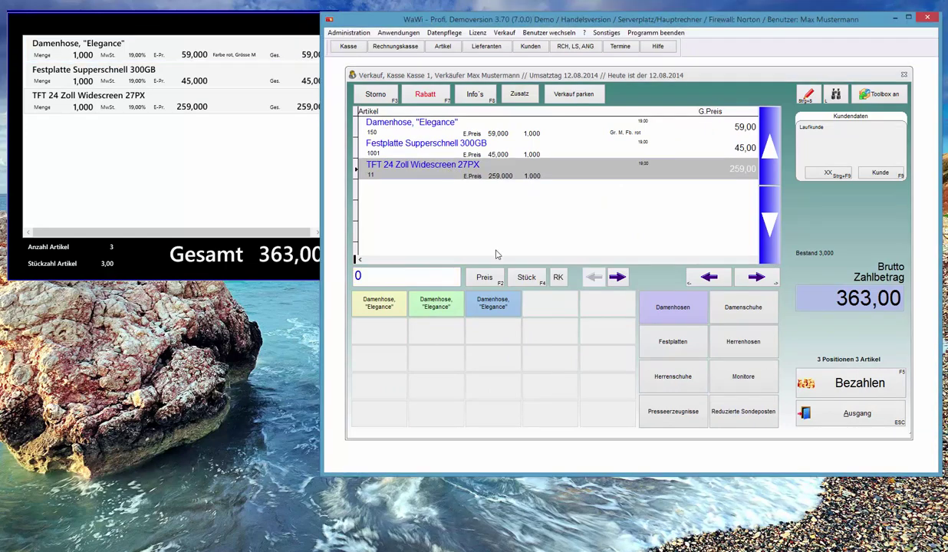
click(417, 275)
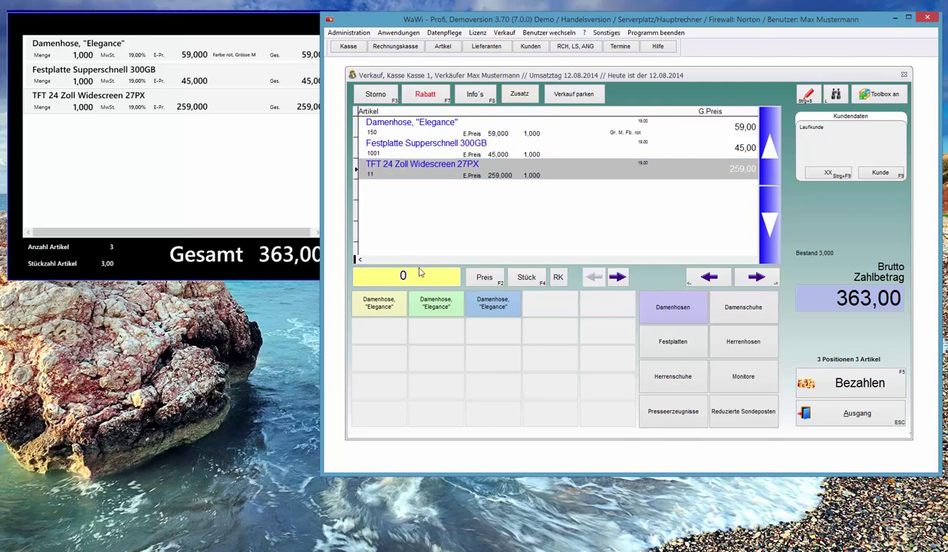
key(Return)
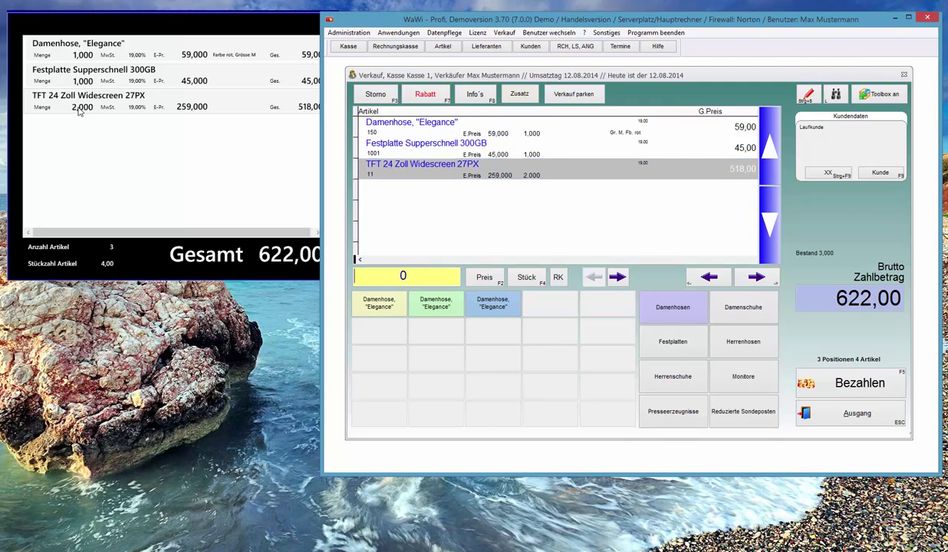
- Add one Die lustigen Kämpfer (article 27) from the article search to the sale
click(835, 94)
click(646, 225)
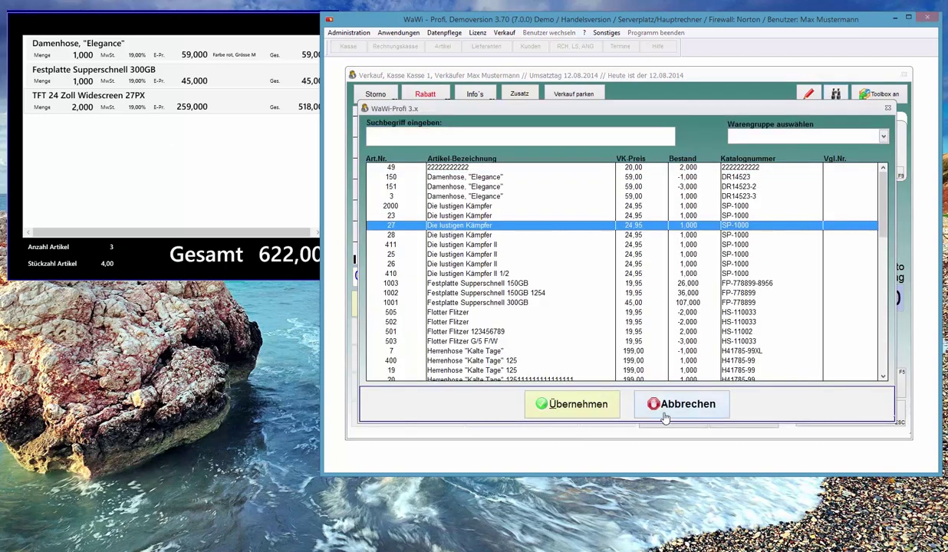
click(555, 407)
click(711, 379)
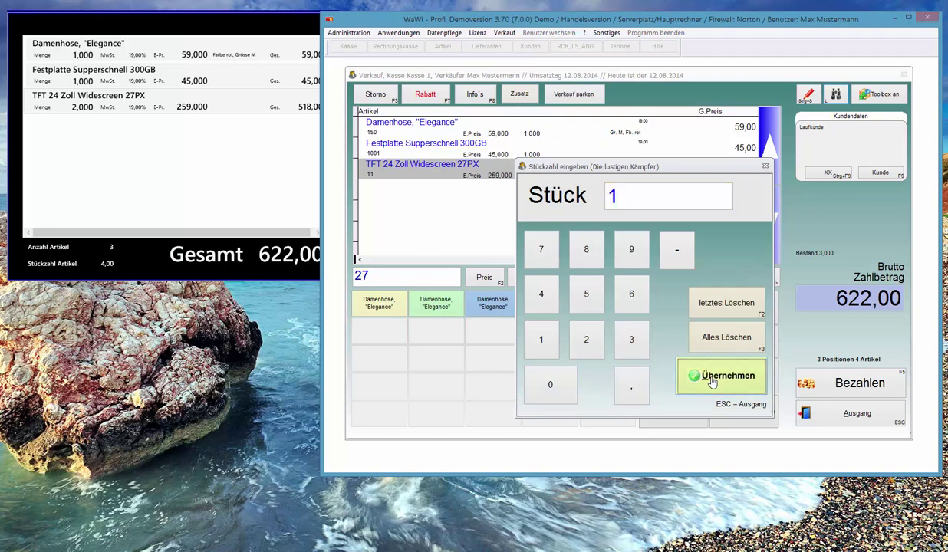
click(711, 379)
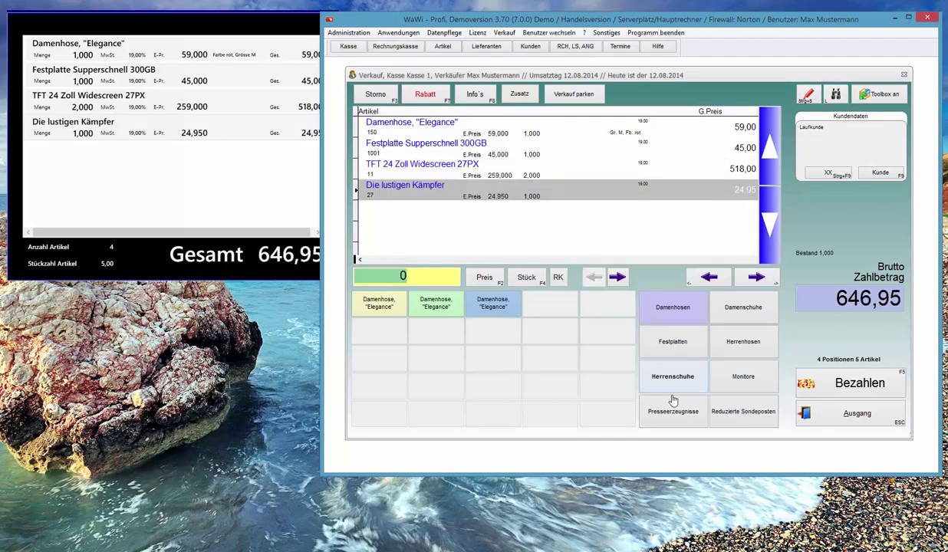
- Turn the Die lustigen Kämpfer item into a return, accept it, and bring the customer display forward
click(557, 277)
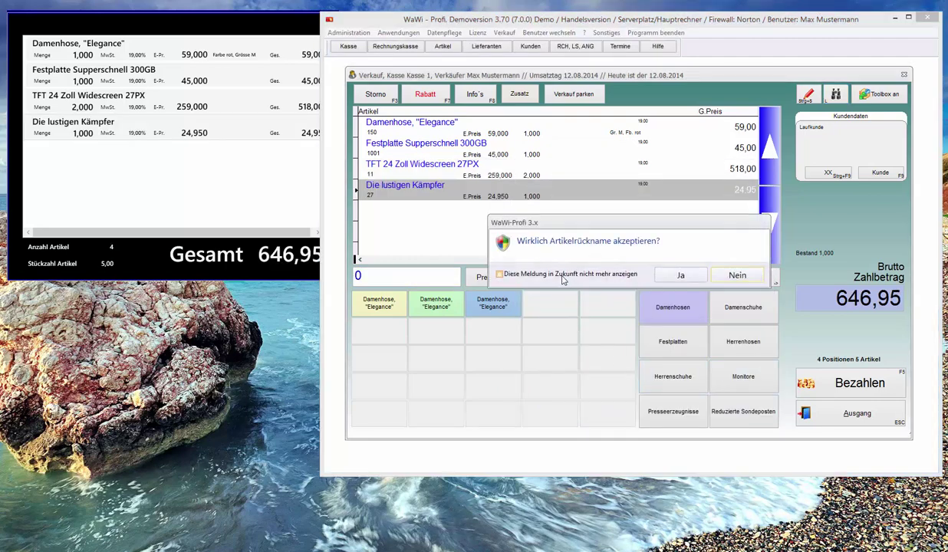
click(680, 275)
click(263, 23)
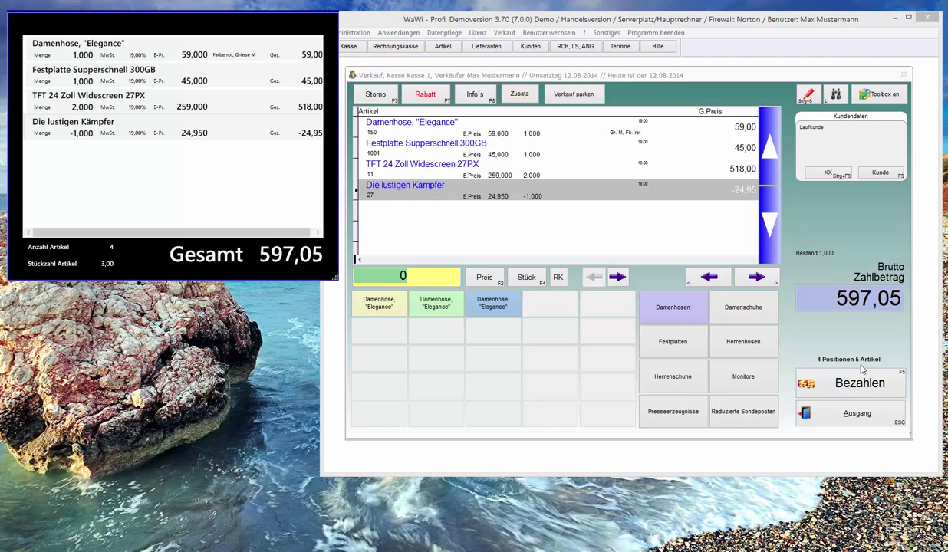
- Start payment of the sale and switch it to EC card payment to view that mode on the customer display
click(824, 383)
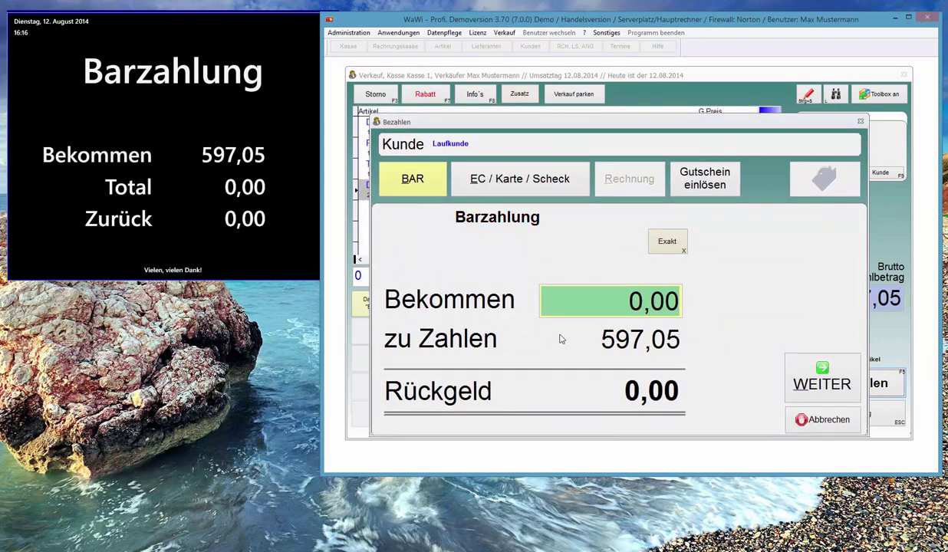
click(499, 183)
click(204, 111)
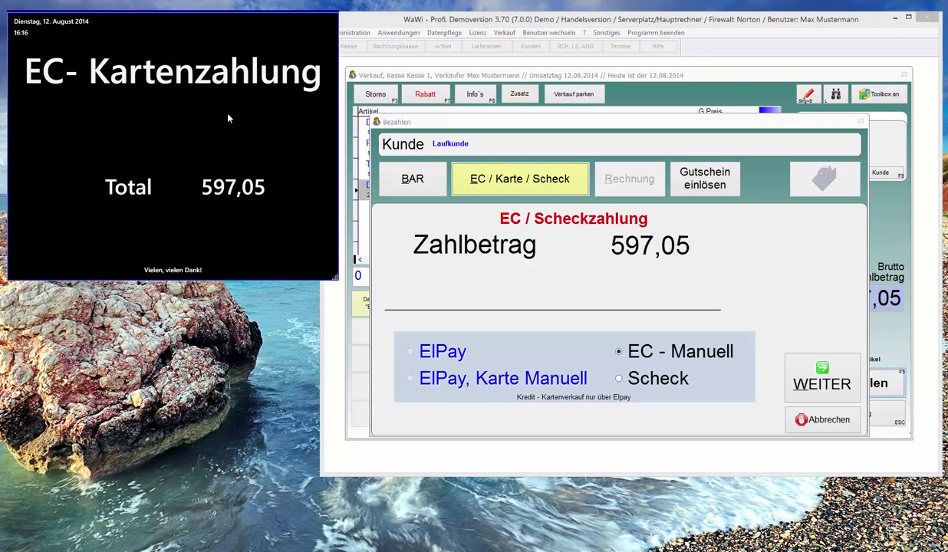
- Switch to cash payment, enter the exact amount of 597,05 as received, and book the sale without printing a receipt
click(425, 190)
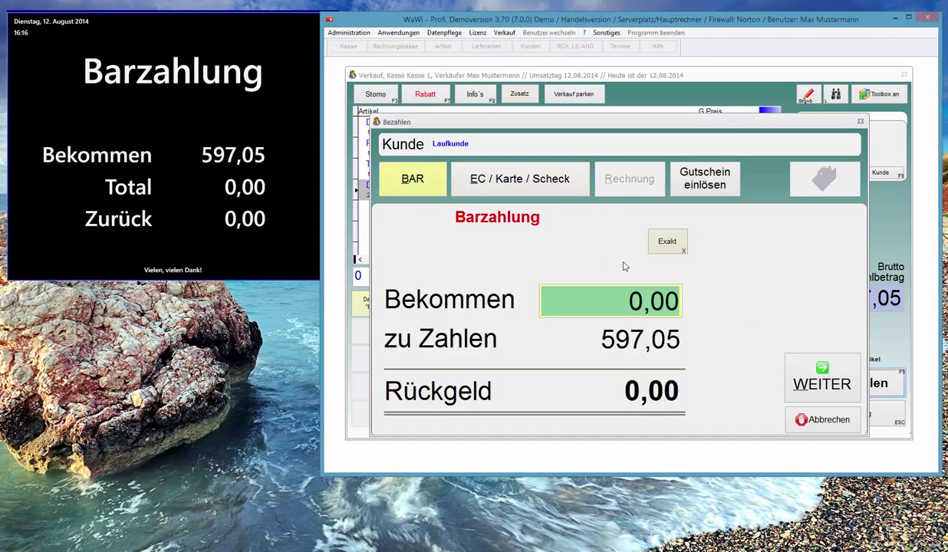
click(666, 243)
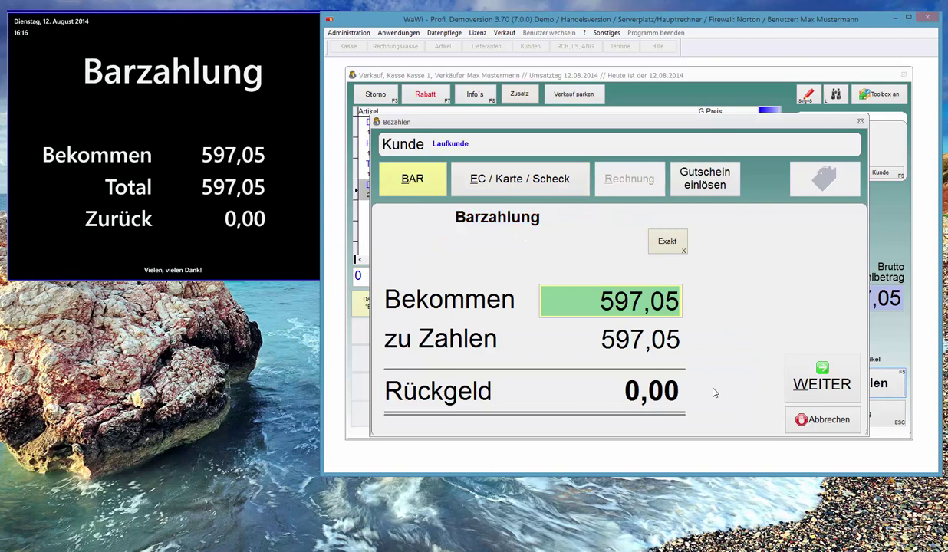
click(825, 383)
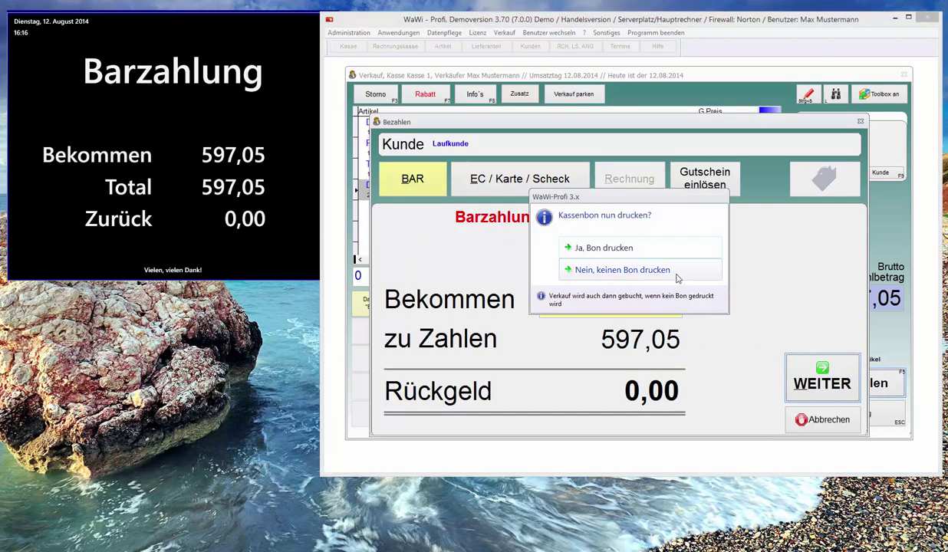
click(677, 276)
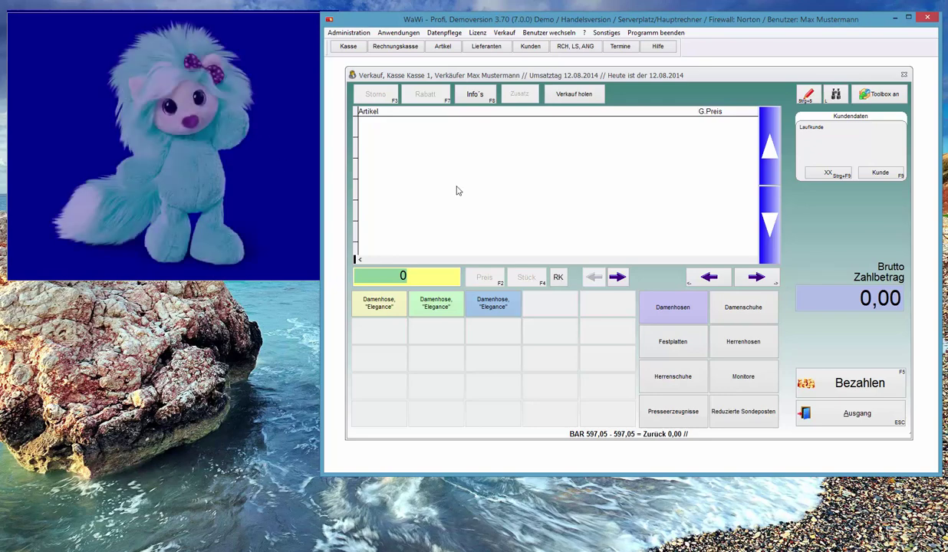
- Add one red Damenhose "Elegance" in size XL and one in size M to the sale, accepting a price of 59 each
click(492, 303)
click(721, 392)
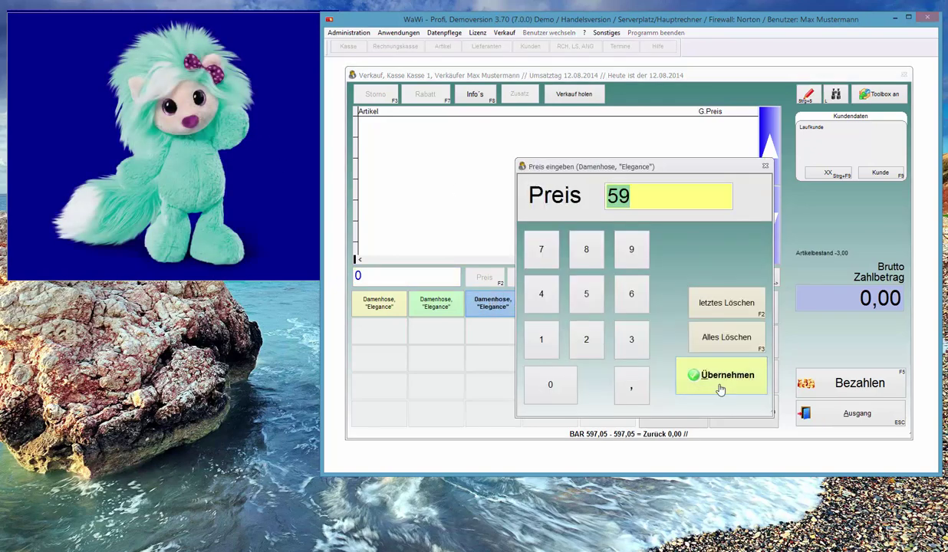
click(719, 387)
click(642, 292)
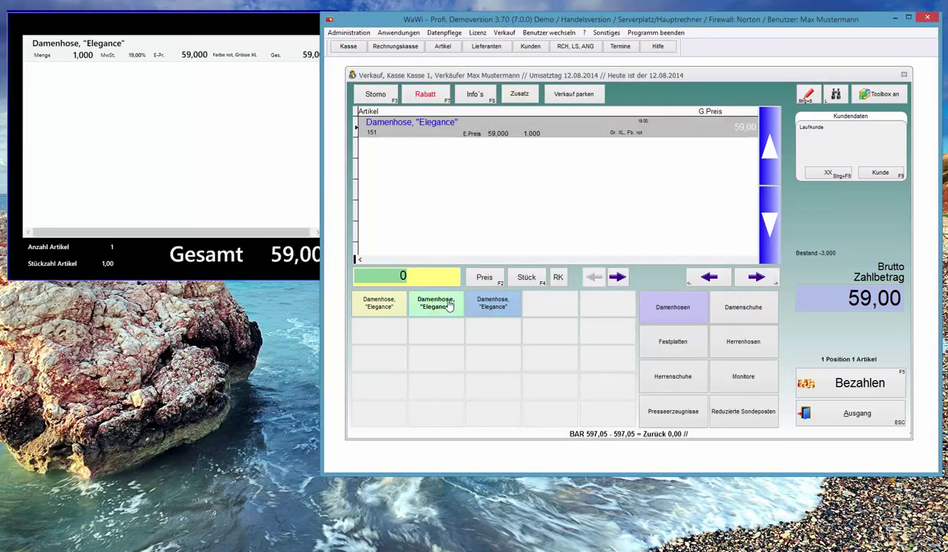
click(435, 302)
click(698, 378)
click(698, 379)
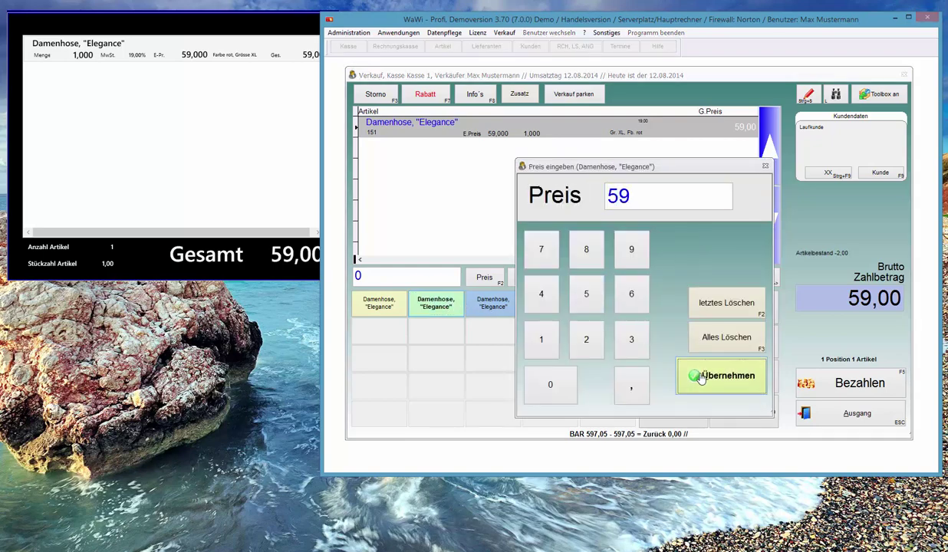
click(642, 292)
- Pay for the two Damenhosen by EC card with the EC - Manuell option and book the sale
click(844, 383)
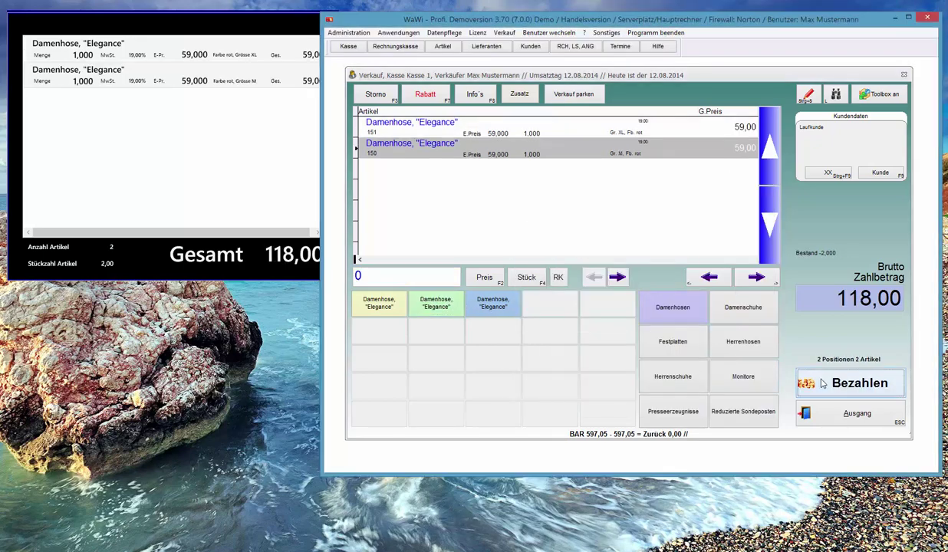
click(520, 177)
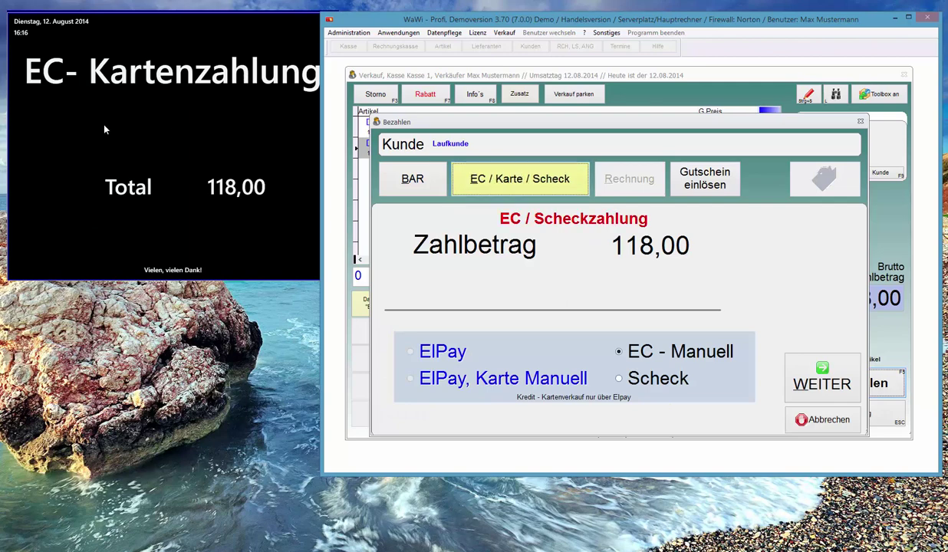
click(802, 372)
click(644, 278)
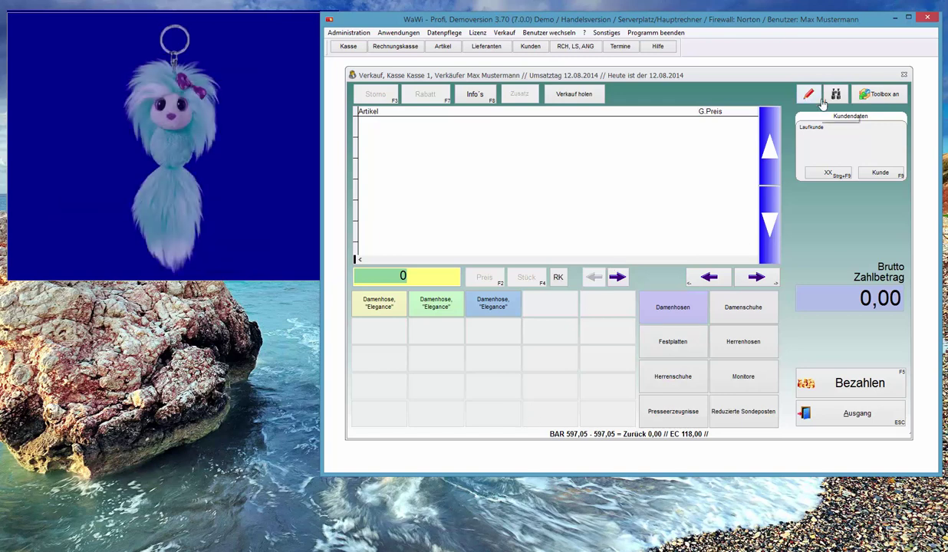
- Start a new gift voucher from the toolbox with a value of 100, and bring the customer display forward
click(891, 102)
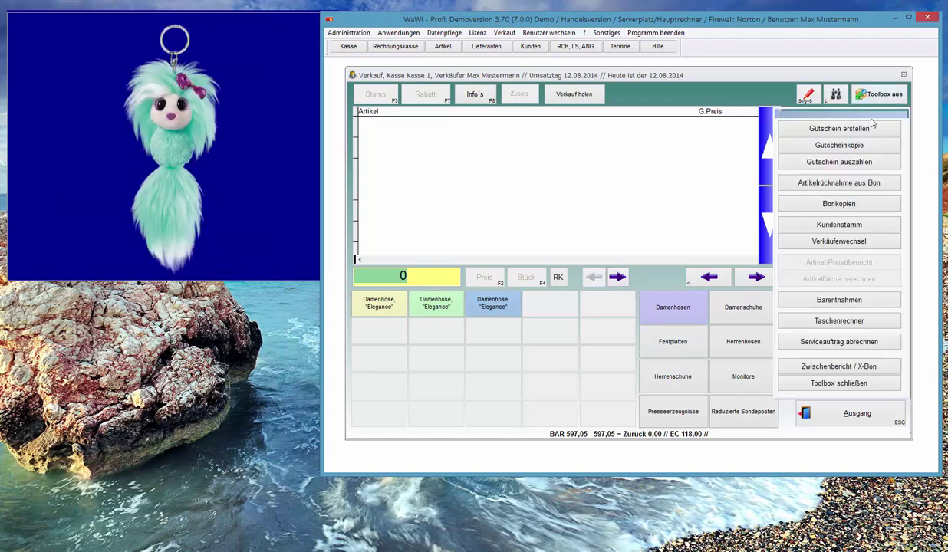
click(871, 127)
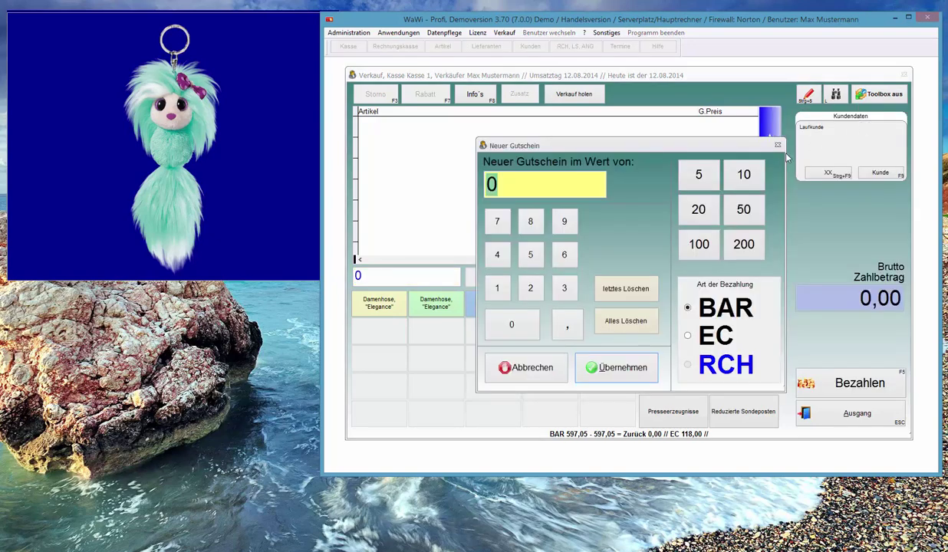
click(699, 245)
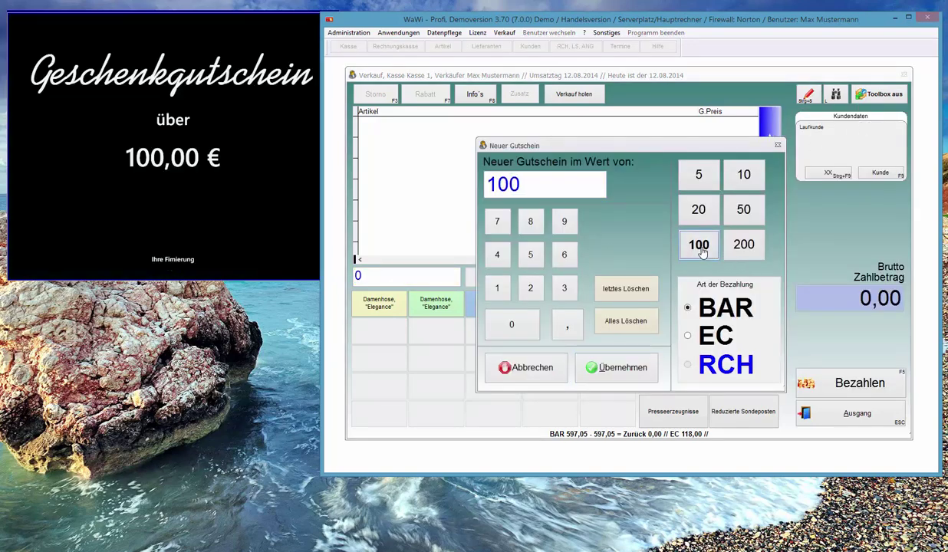
click(295, 195)
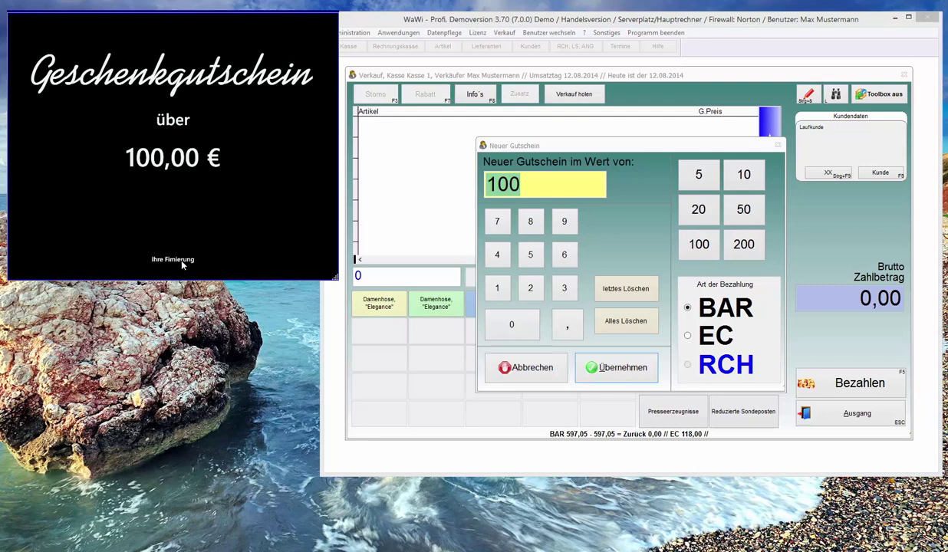
- Replace the voucher value with 25 and create the new voucher with cash payment (BAR)
click(626, 320)
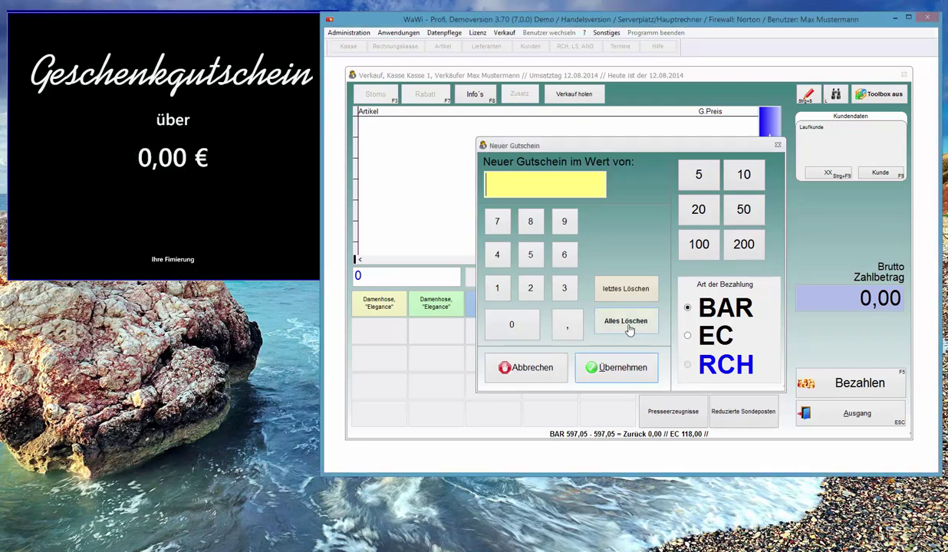
click(530, 287)
click(530, 253)
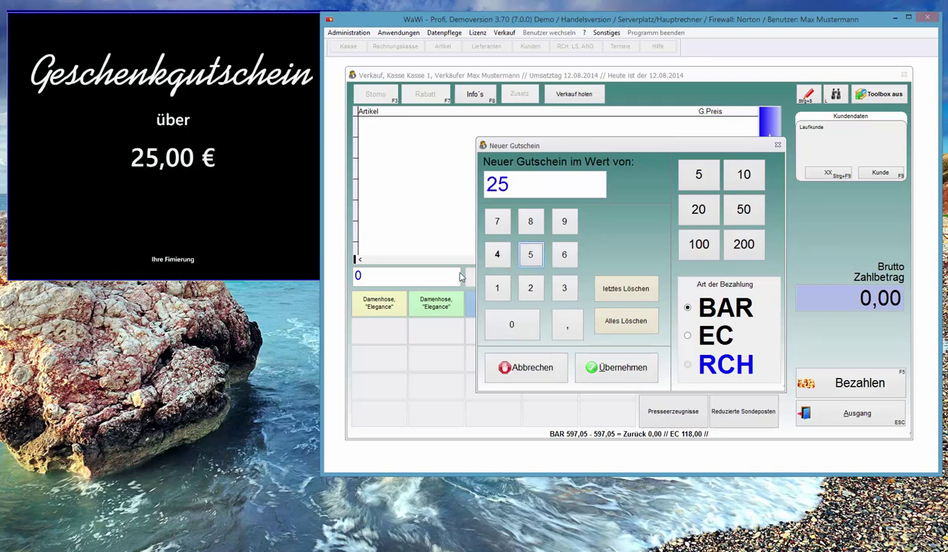
click(597, 368)
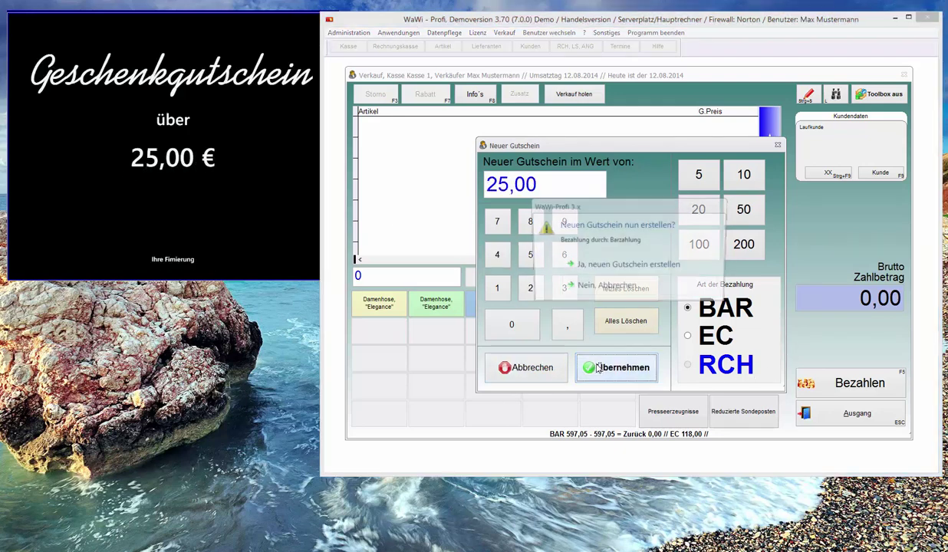
click(602, 274)
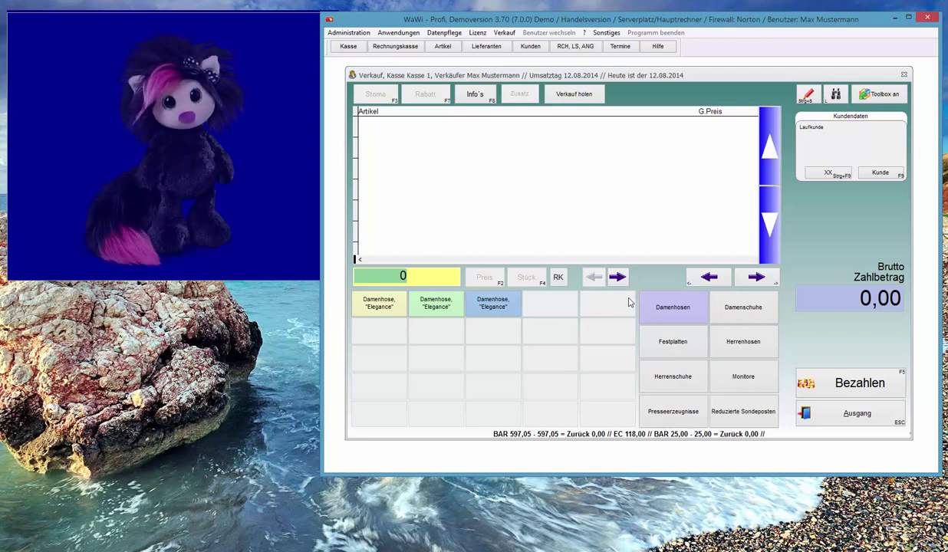
- Bring the customer display forward and enter article 1003, Festplatte Supperschnell 150GB, as a return of one piece
click(236, 187)
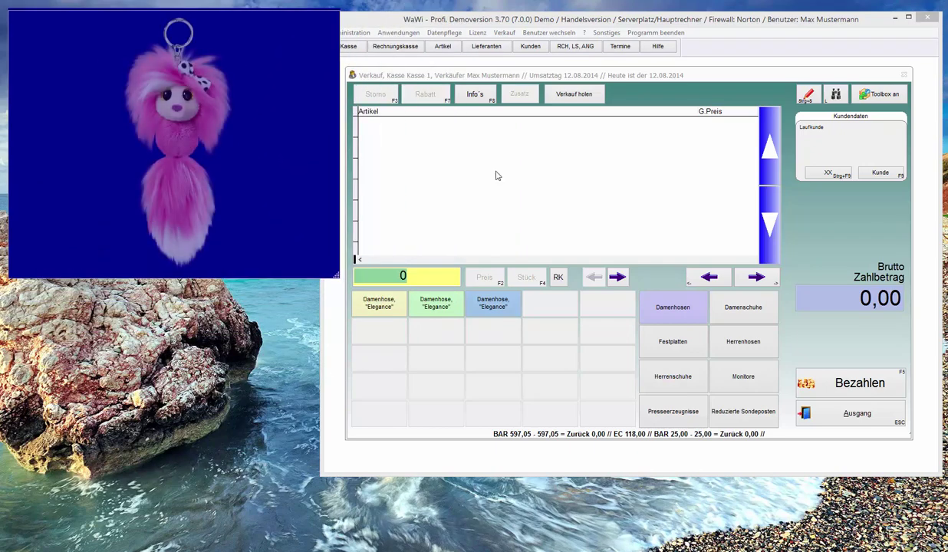
text(1003)
key(Return)
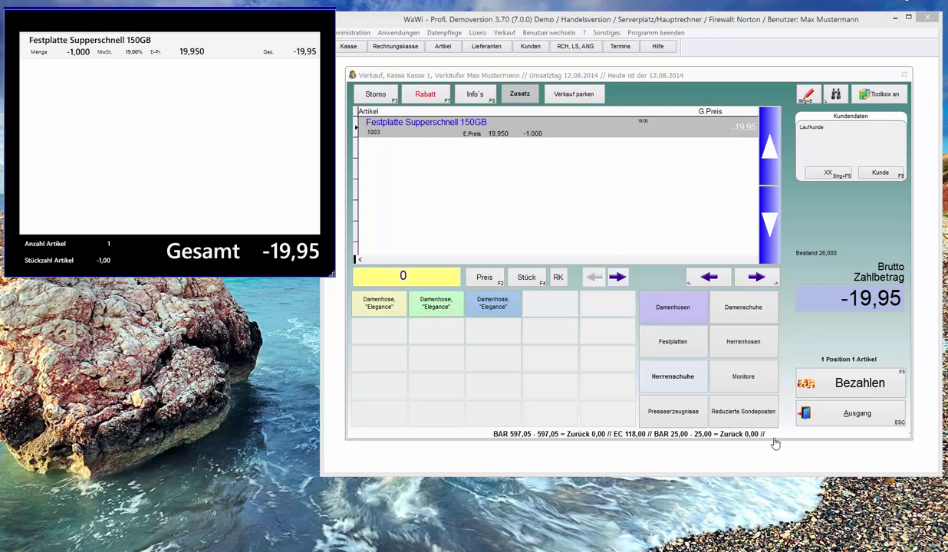
- Settle the hard drive return by paying out the amount (Betrag auszahlen) instead of creating a voucher, and print the receipt
click(809, 378)
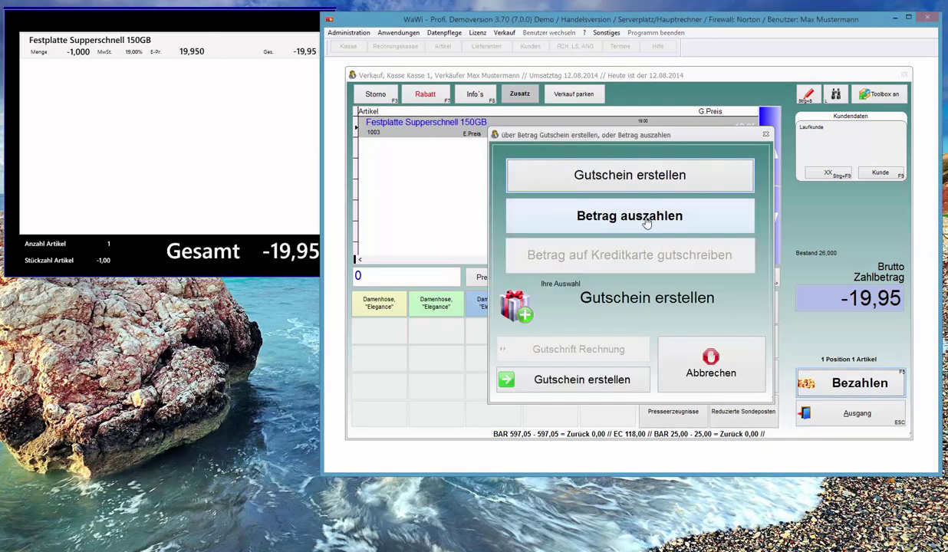
click(620, 218)
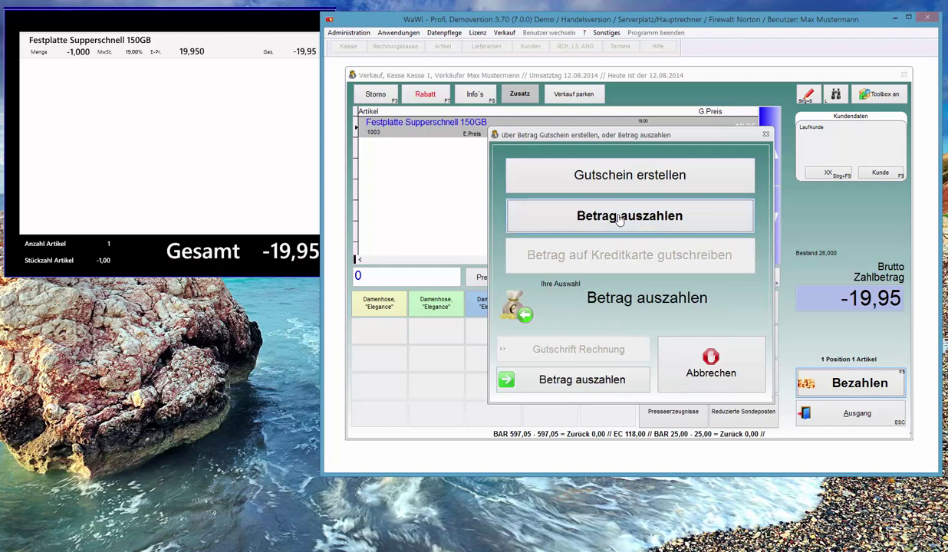
click(629, 186)
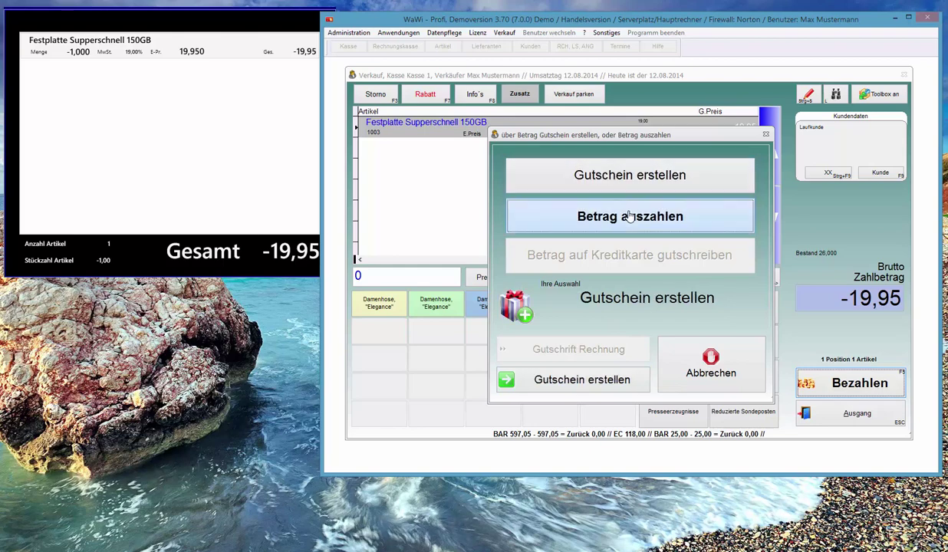
click(625, 217)
click(601, 386)
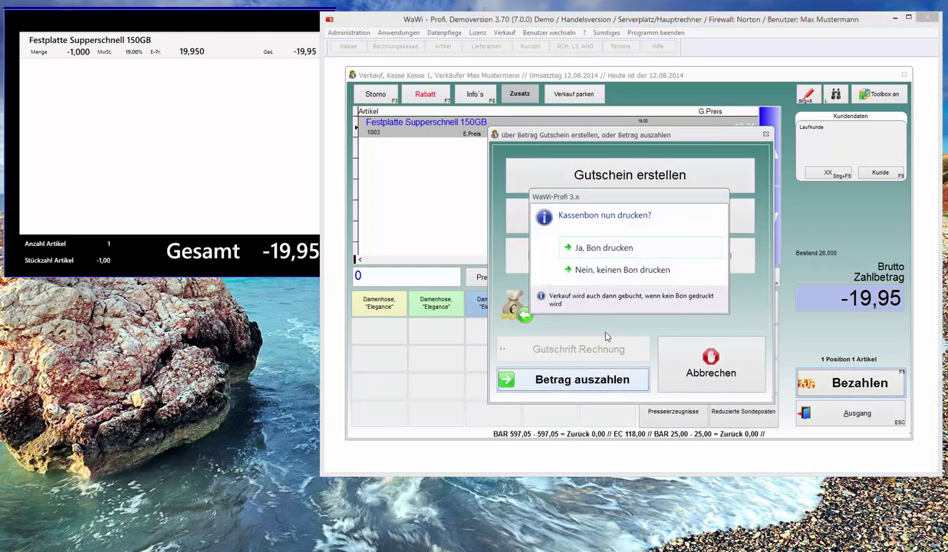
click(613, 249)
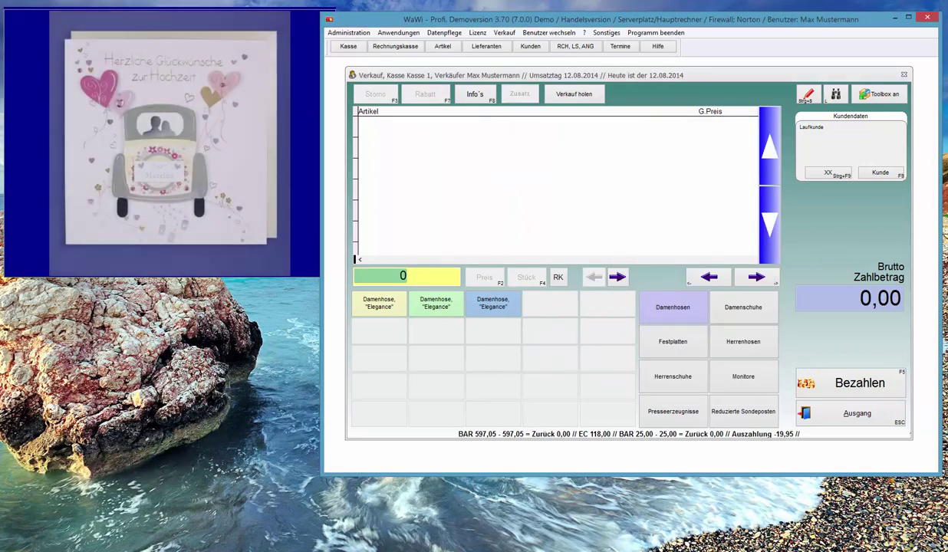
- Add one Die lustigen Kämpfer (article 27) to a new sale and bring the customer display forward
text(27)
key(Return)
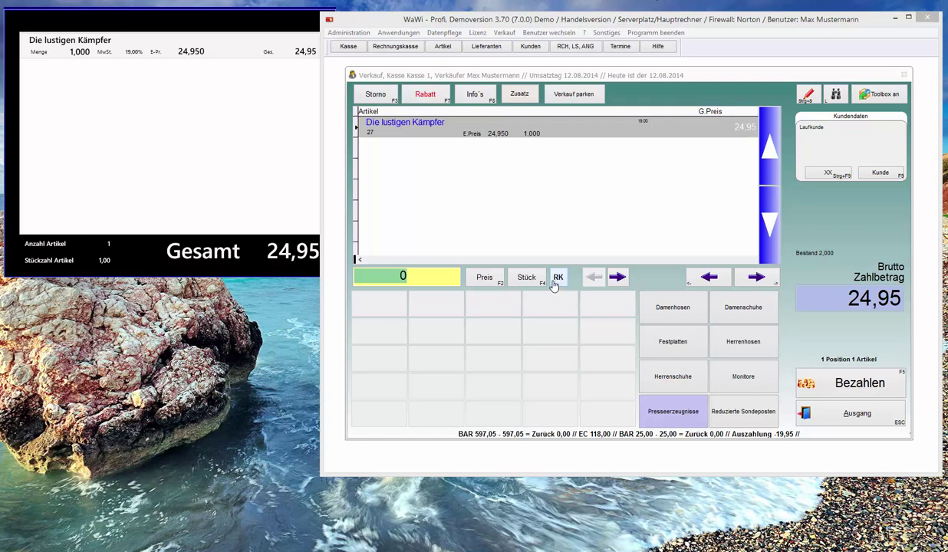
click(286, 179)
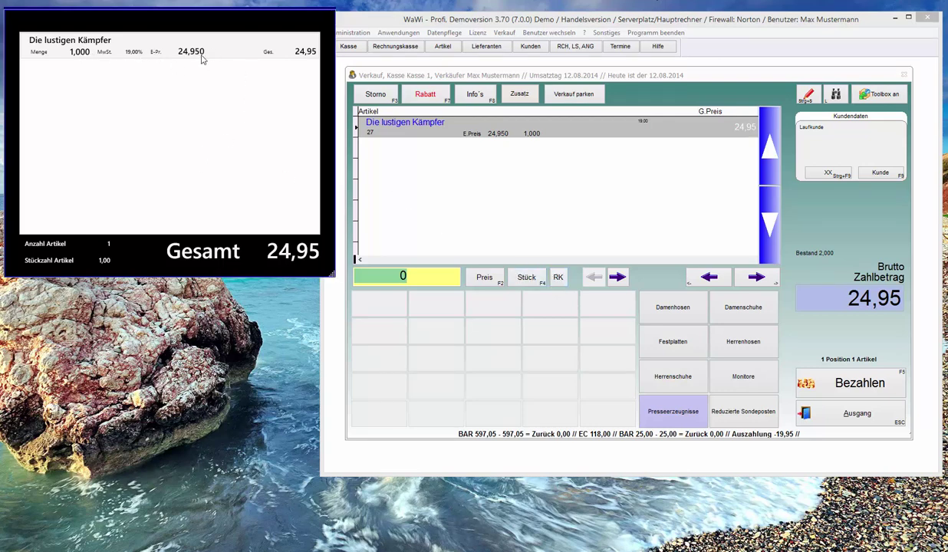
- Apply the Personalrabatt 20% discount only to Die lustigen Kämpfer and bring the customer display forward
click(424, 93)
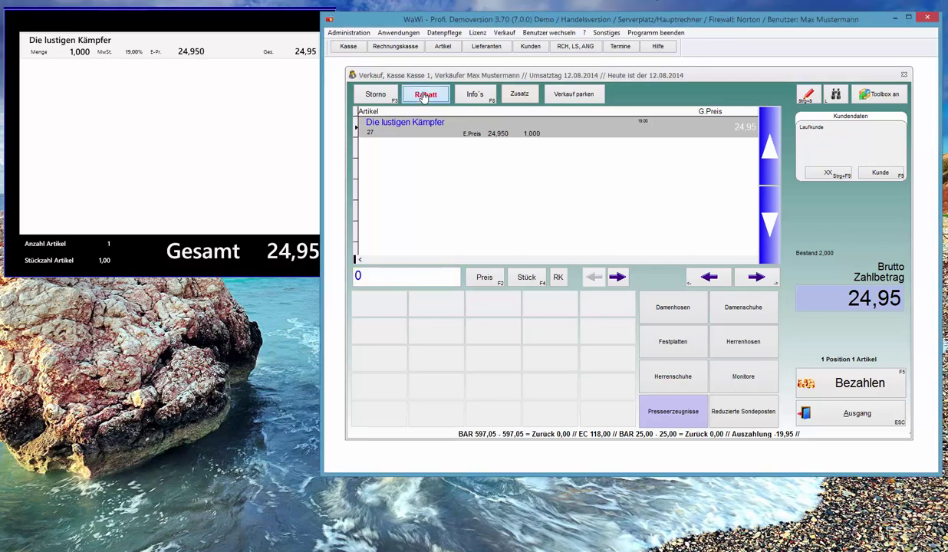
click(498, 179)
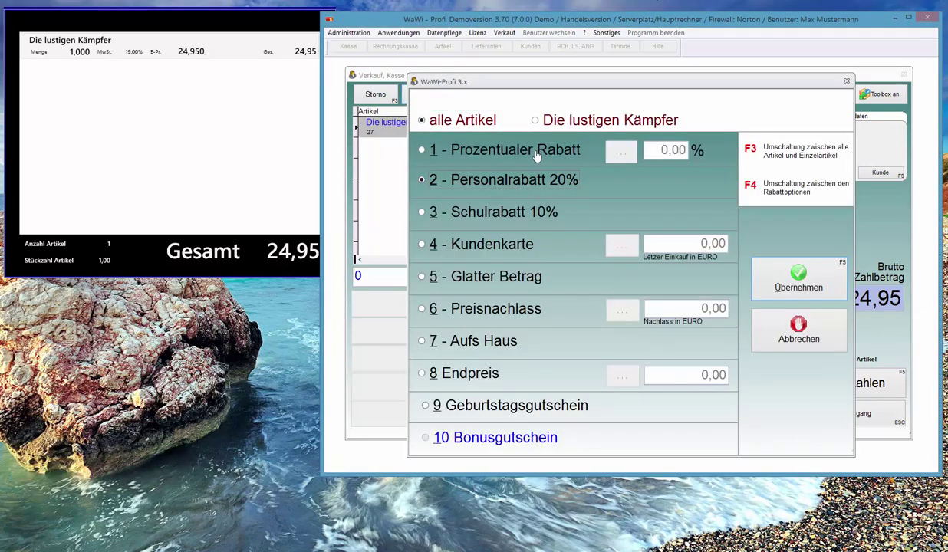
click(550, 131)
click(798, 278)
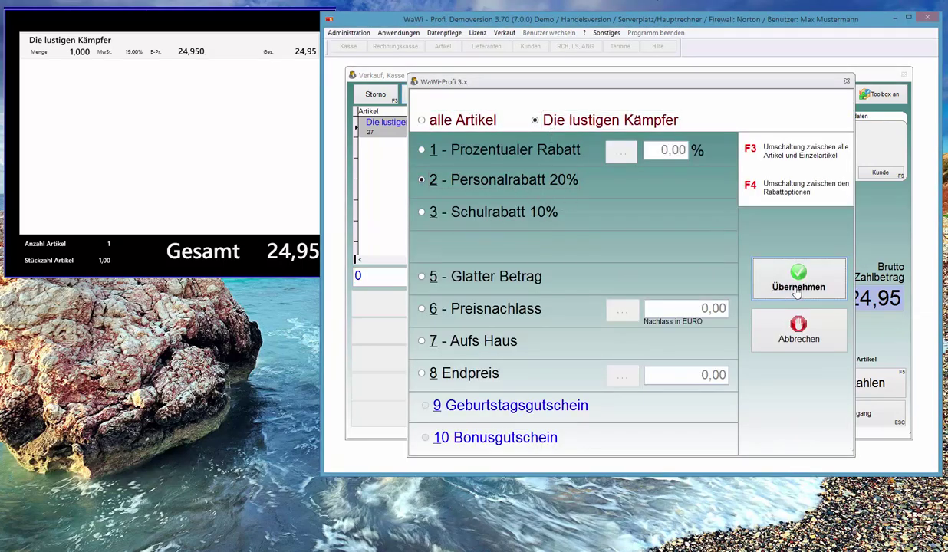
click(202, 52)
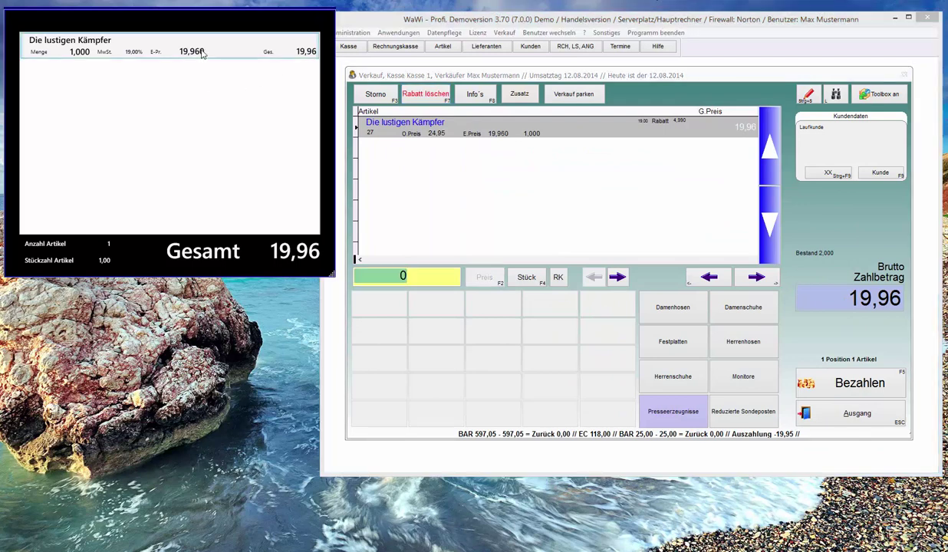